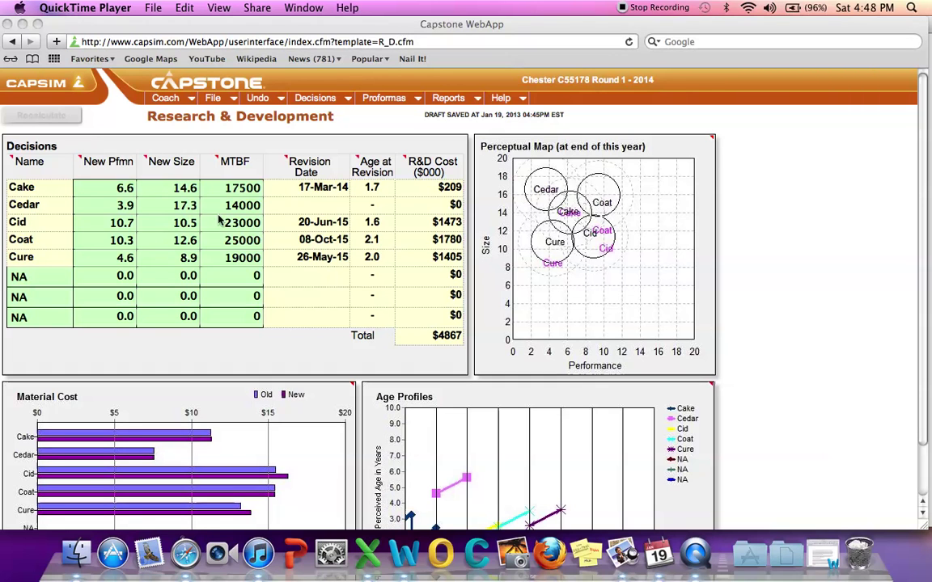
# - Open the Industry Conditions Report from the Research & Development worksheet
pyautogui.click(172, 261)
pyautogui.click(115, 187)
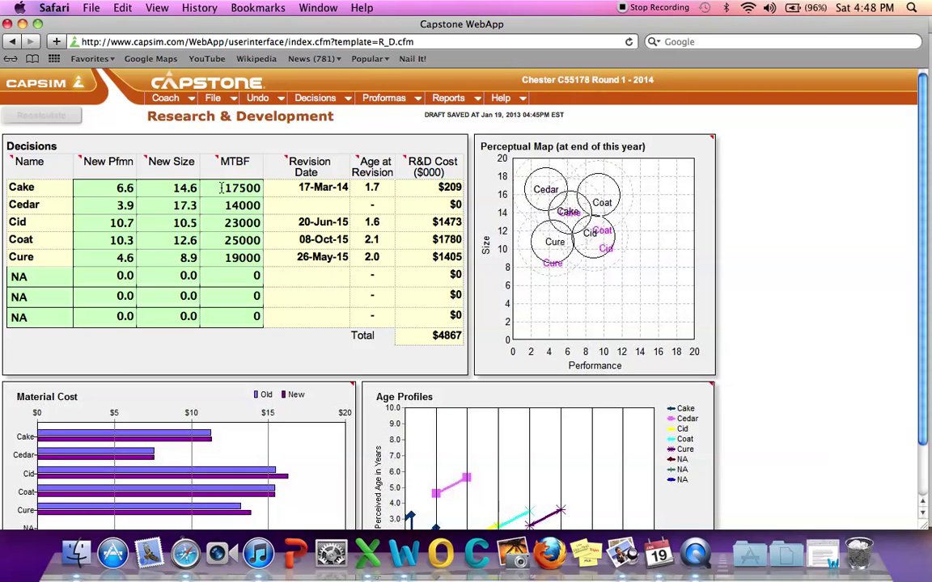
pyautogui.moveTo(598, 218)
pyautogui.moveTo(448, 98)
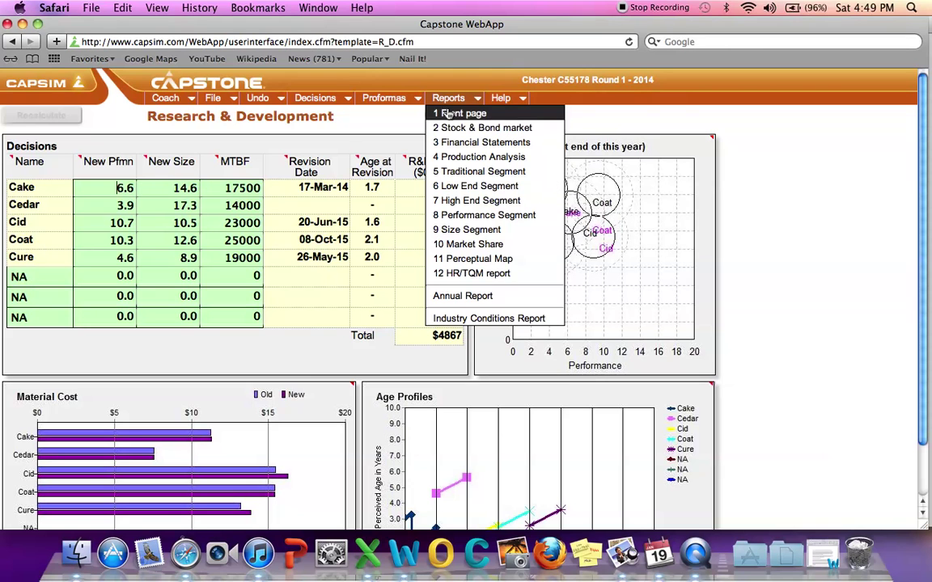
pyautogui.click(471, 323)
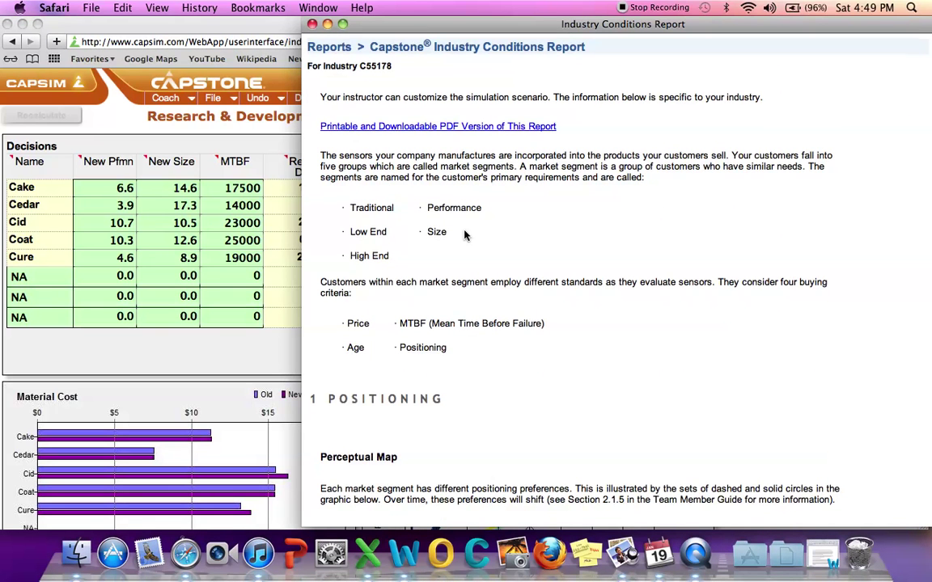
# - Examine the Round 0 perceptual map in the Positioning section, with its segment circles and ideal spots
pyautogui.scroll(-2, 465, 234)
pyautogui.scroll(-5, 465, 234)
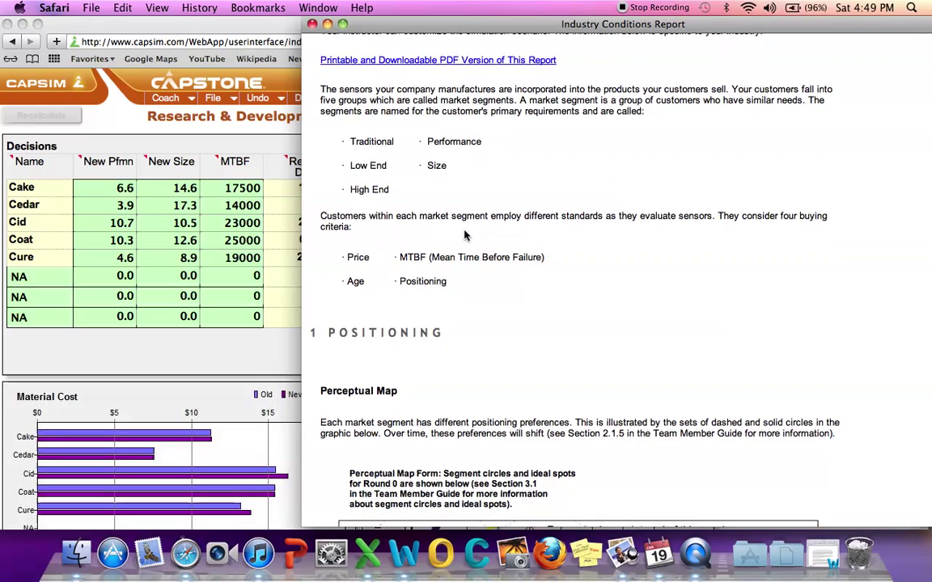
pyautogui.scroll(-10, 465, 234)
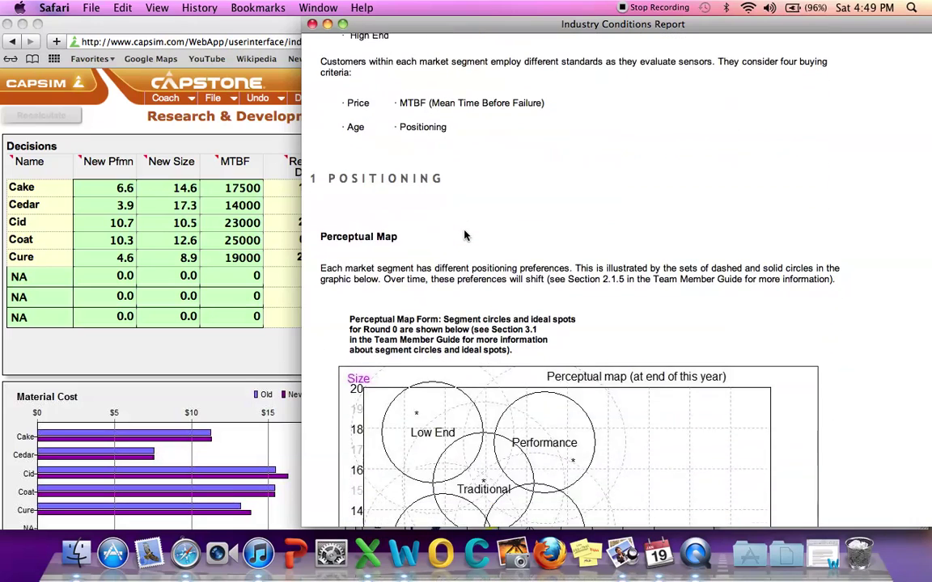
pyautogui.scroll(-1, 465, 235)
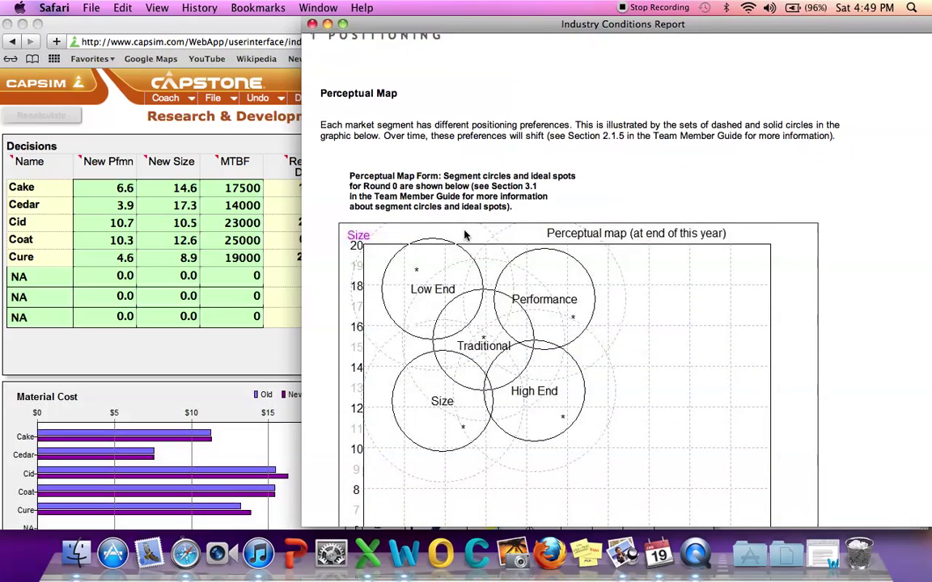
pyautogui.scroll(-5, 464, 234)
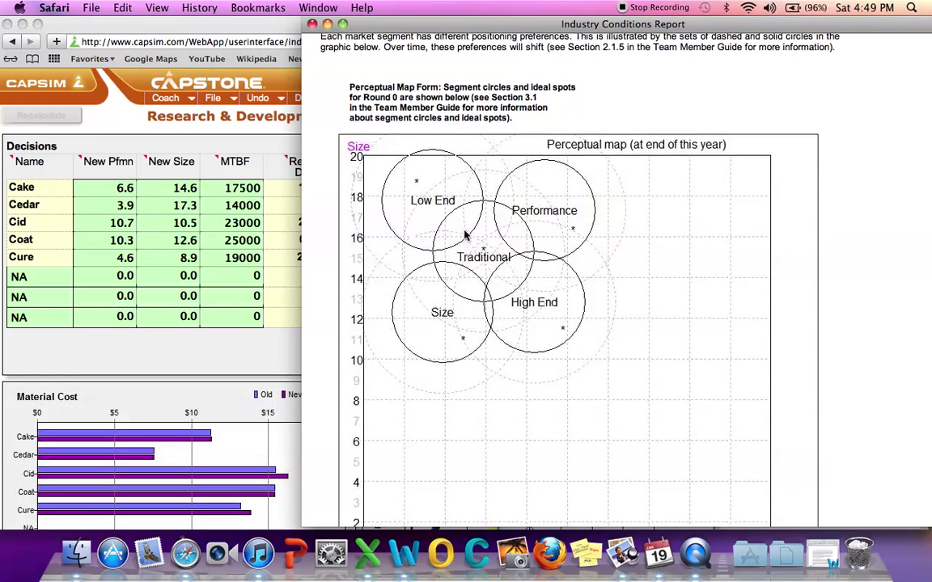
pyautogui.scroll(-2, 465, 235)
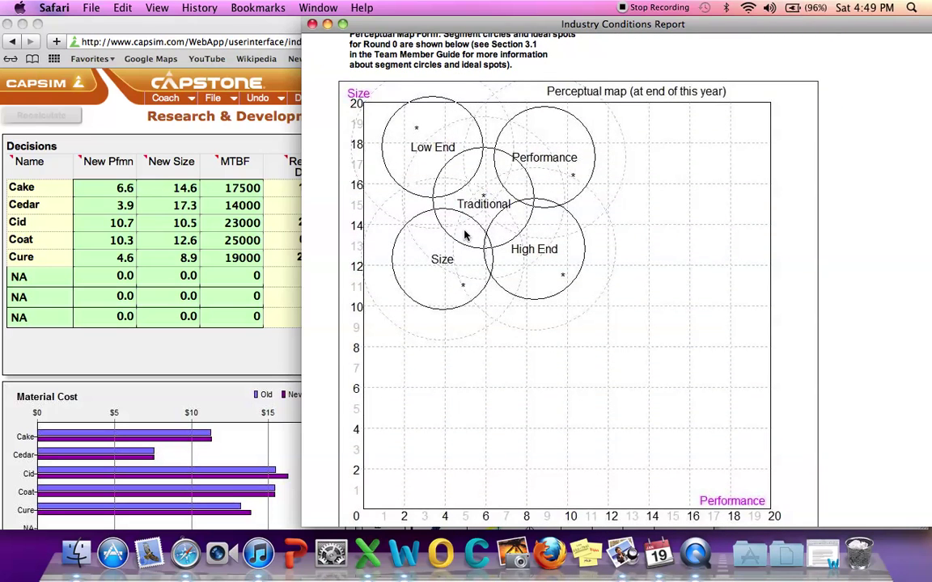
pyautogui.scroll(-7, 465, 235)
pyautogui.scroll(-5, 465, 235)
pyautogui.scroll(8, 465, 235)
pyautogui.scroll(3, 465, 234)
pyautogui.scroll(-1, 465, 234)
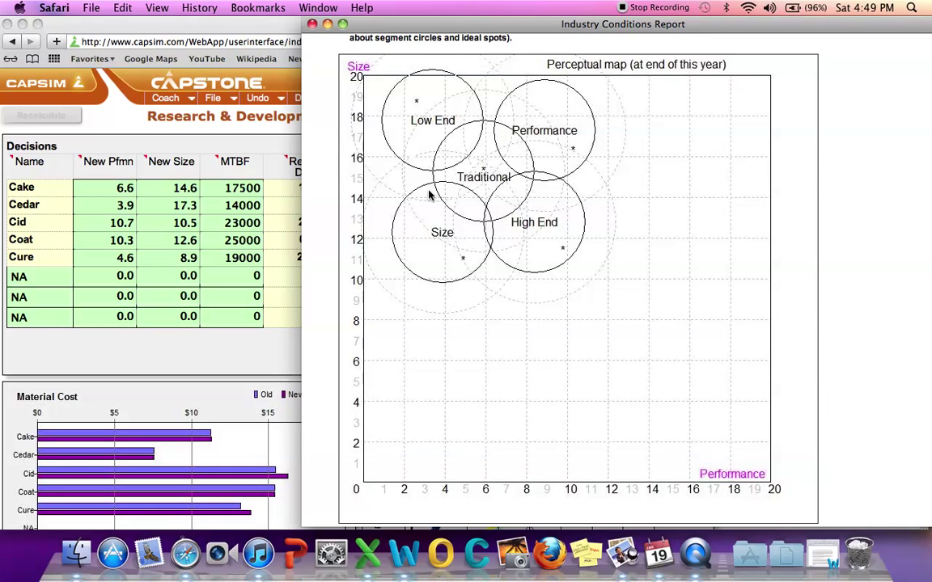
# - Read the segment circle drift rates in Table 1 and relate them to the perceptual map
pyautogui.scroll(-10, 420, 265)
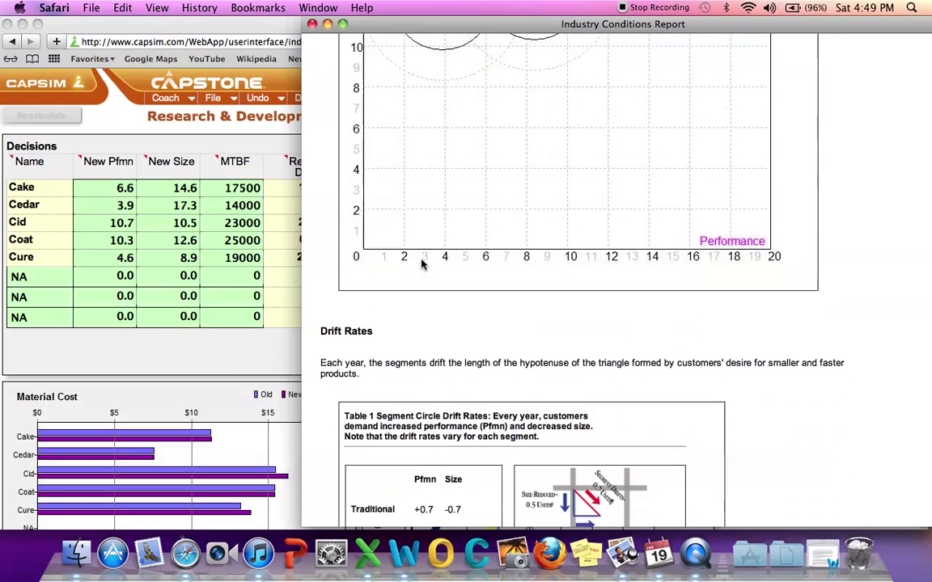
pyautogui.scroll(-1, 420, 264)
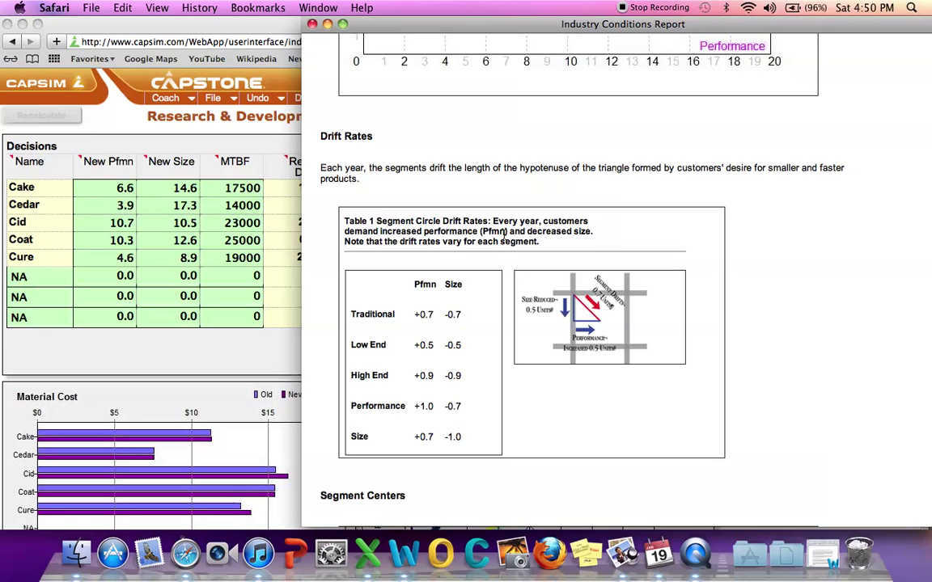
pyautogui.scroll(10, 498, 173)
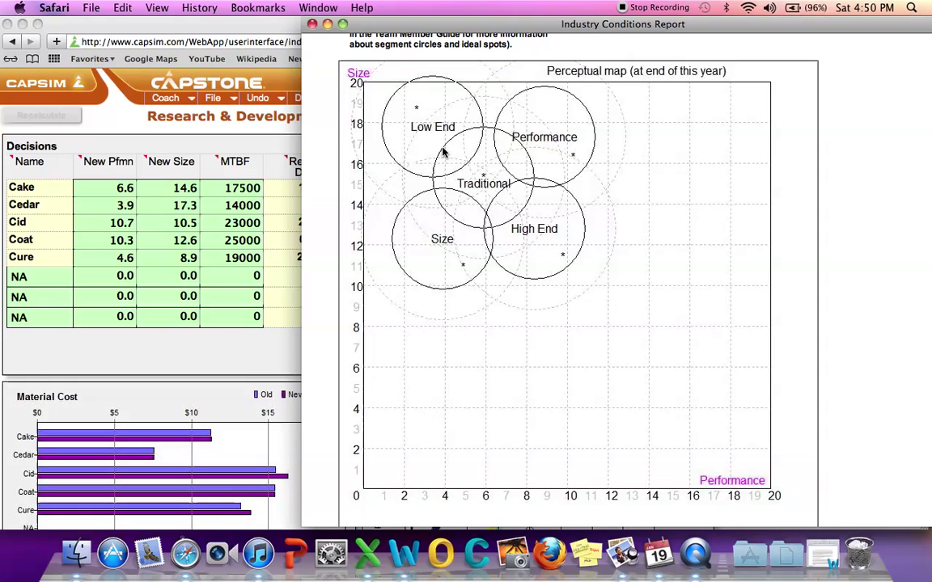
# - Read the Round 1 row of the Segment Centers table across all five segments and highlight its round number
pyautogui.scroll(-10, 453, 187)
pyautogui.scroll(-8, 452, 187)
pyautogui.scroll(-1, 453, 187)
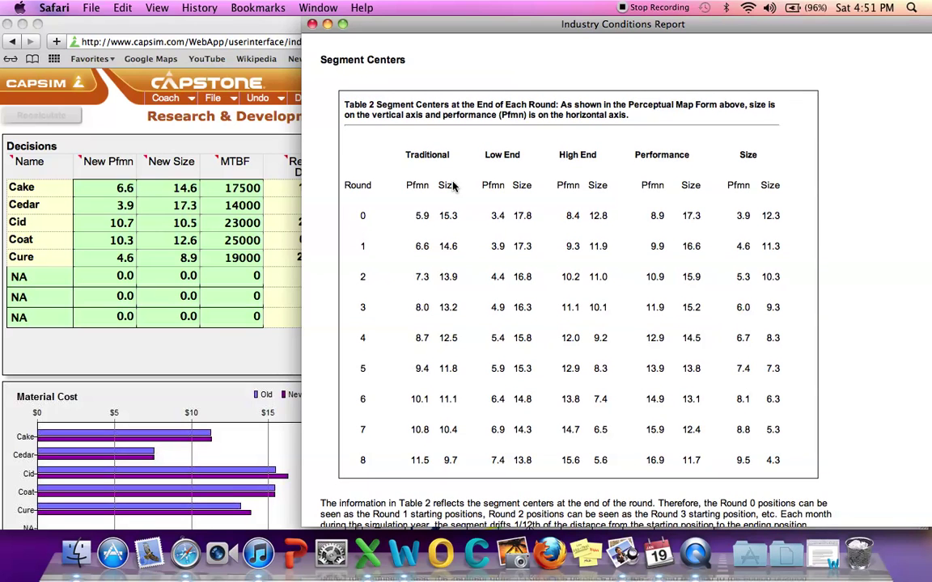
pyautogui.scroll(-1, 453, 187)
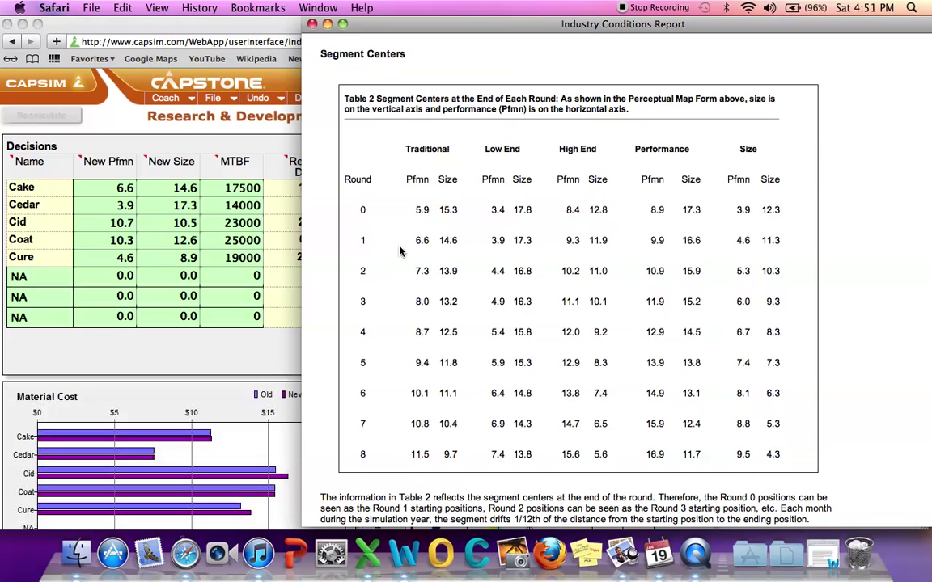
pyautogui.moveTo(417, 240); pyautogui.dragTo(765, 241)
pyautogui.click(782, 245)
pyautogui.click(765, 242)
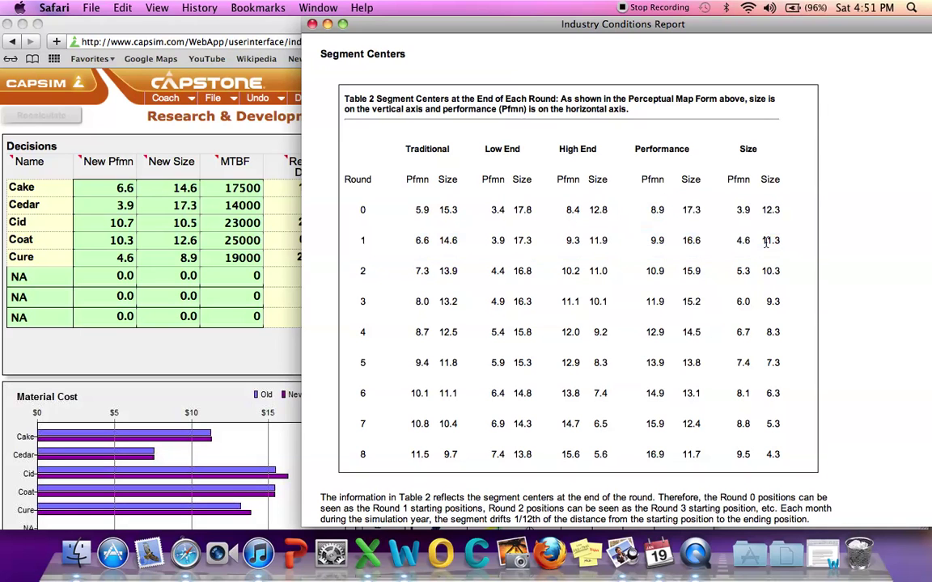
pyautogui.doubleClick(362, 240)
# - Compare the Round 1 Traditional segment center with the Traditional offsets in the Ideal Spots table
pyautogui.scroll(-4, 634, 260)
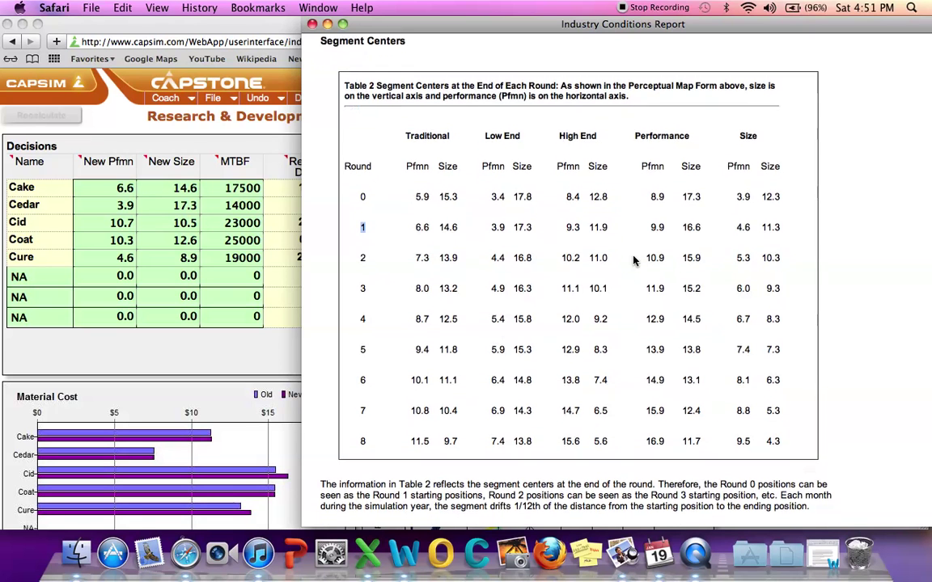
pyautogui.scroll(-10, 634, 260)
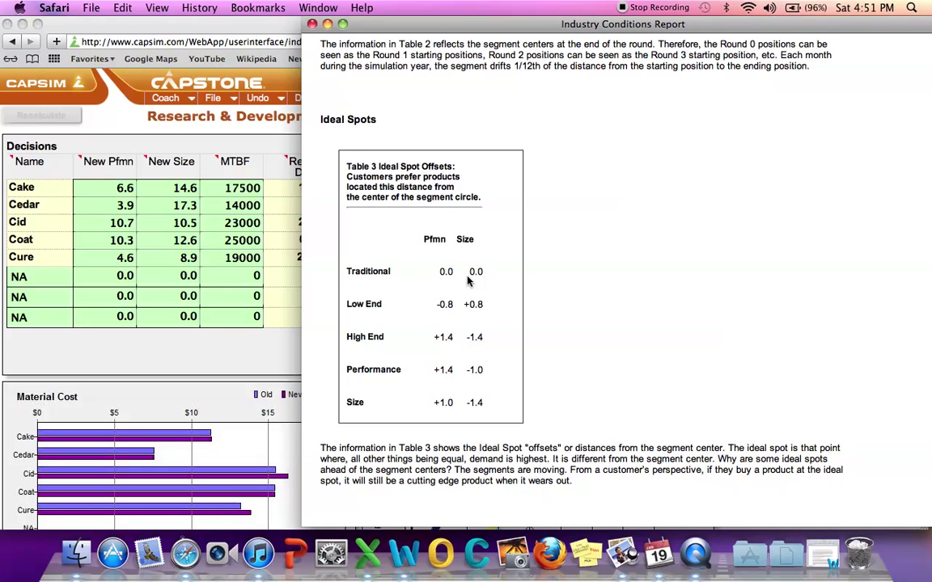
pyautogui.scroll(6, 594, 181)
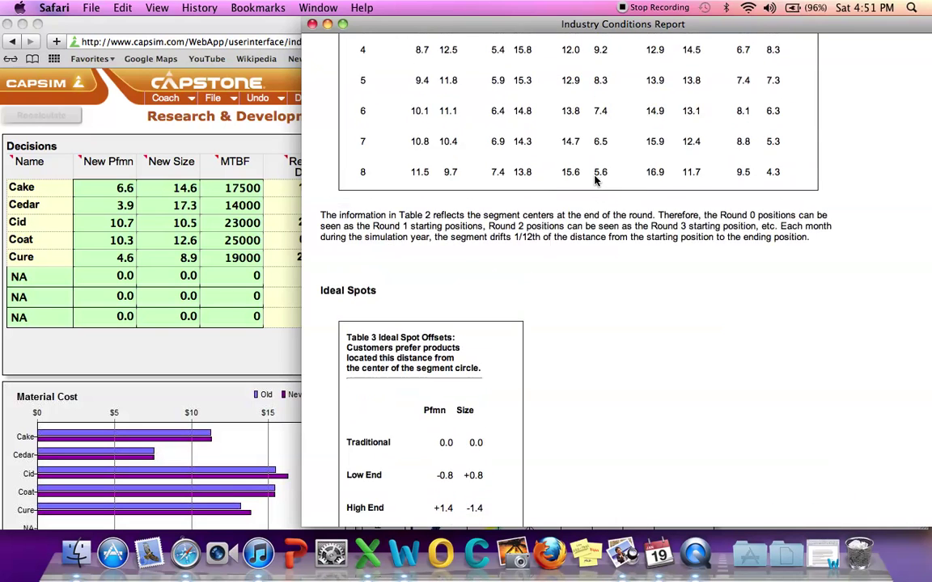
pyautogui.scroll(4, 594, 181)
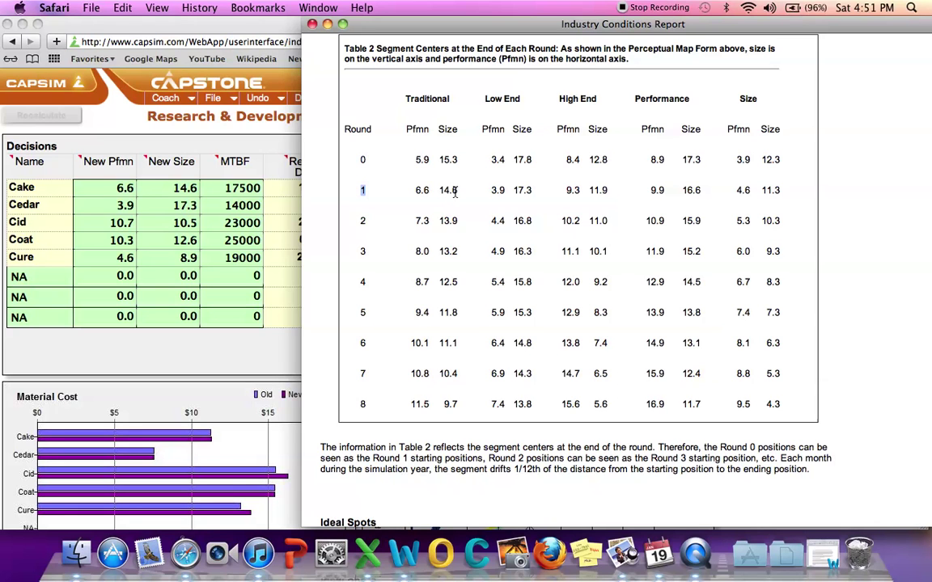
pyautogui.scroll(-10, 431, 211)
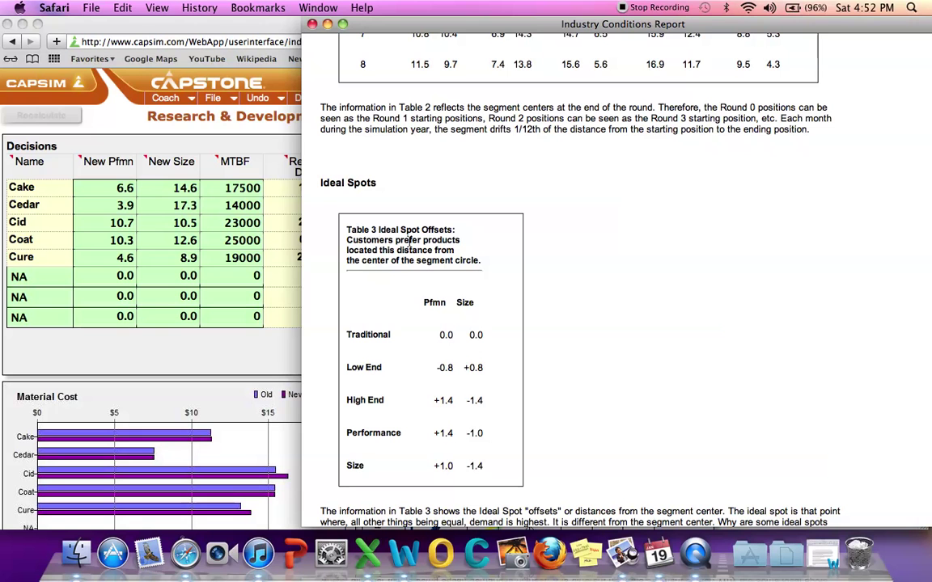
# - Compare the Round 1 High End segment center and its ideal spot offsets with Cid's performance and size decisions
pyautogui.scroll(5, 496, 242)
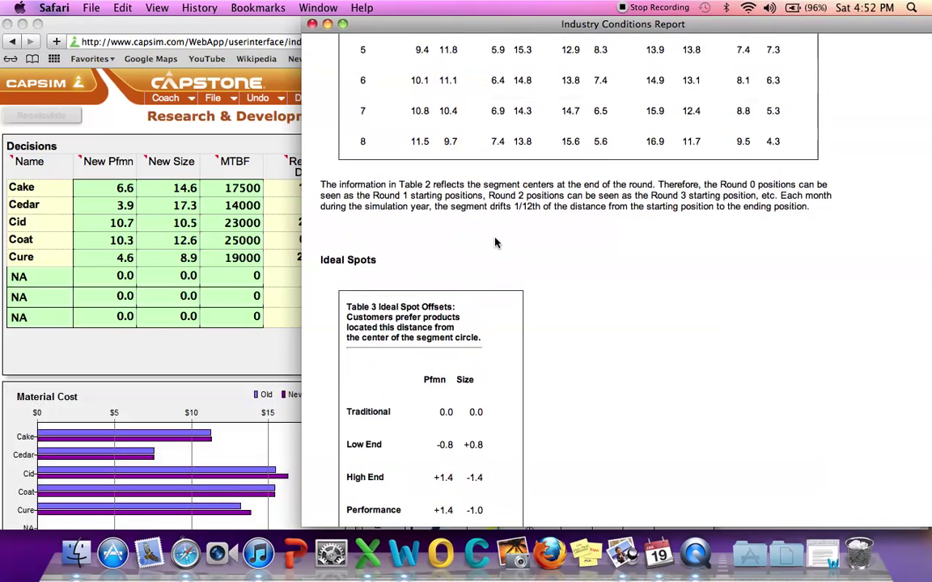
pyautogui.scroll(3, 495, 243)
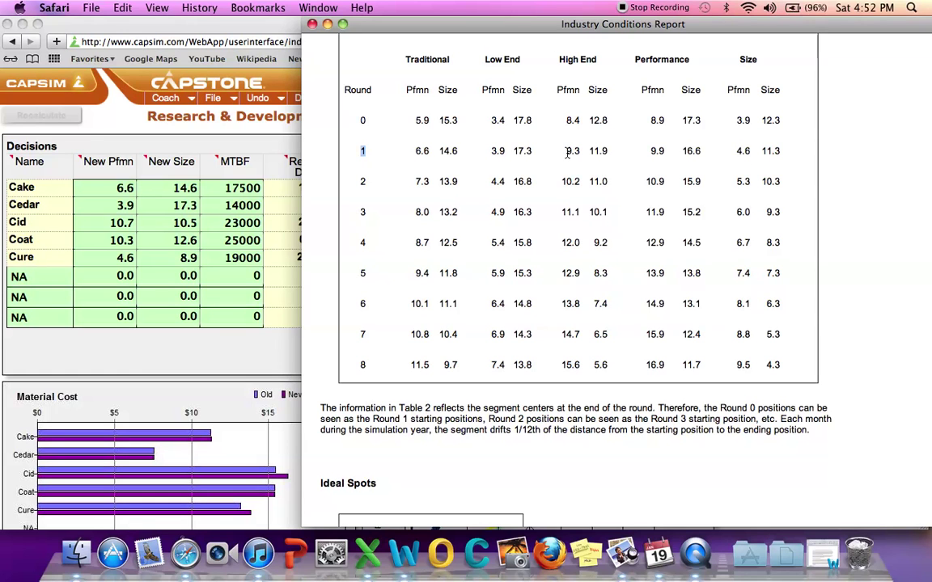
pyautogui.moveTo(567, 151); pyautogui.dragTo(587, 153)
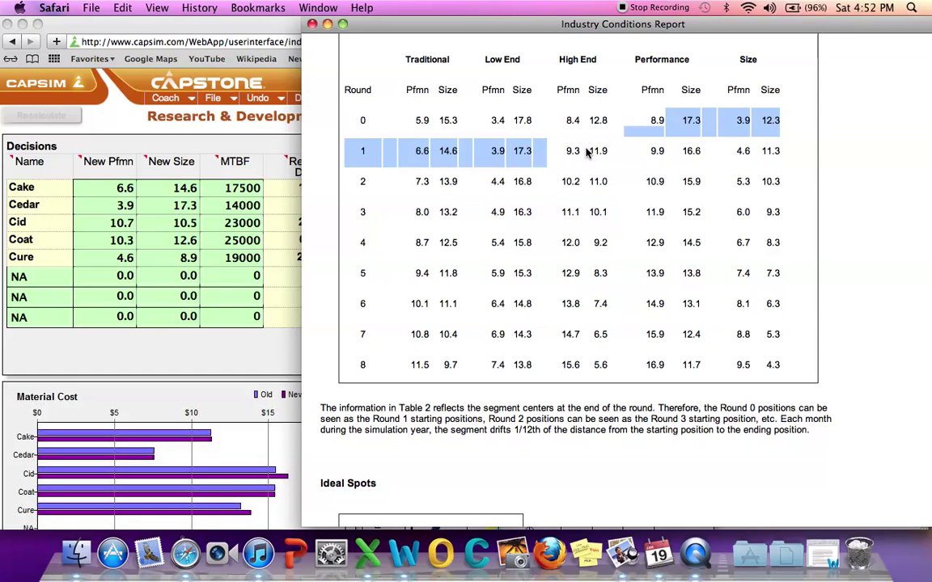
pyautogui.click(585, 152)
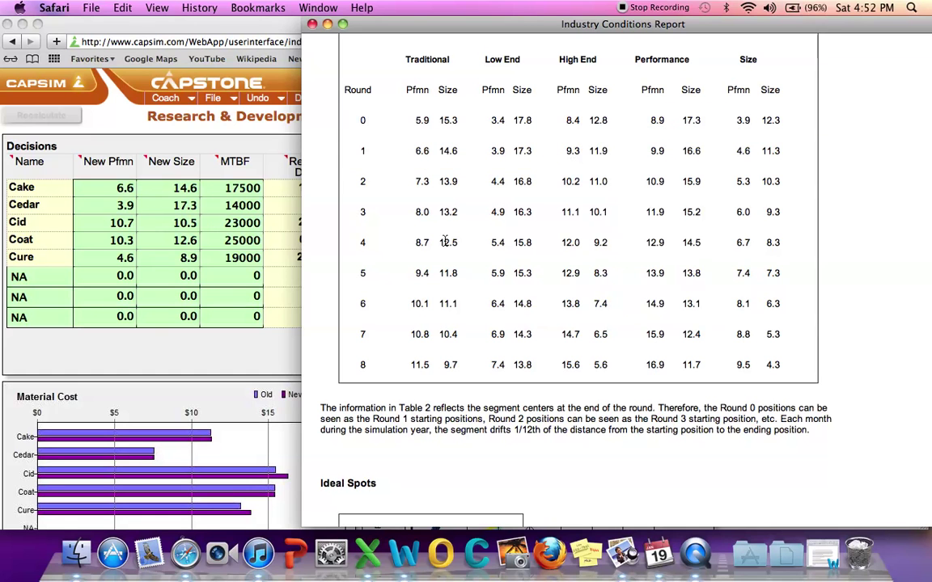
pyautogui.scroll(-5, 444, 240)
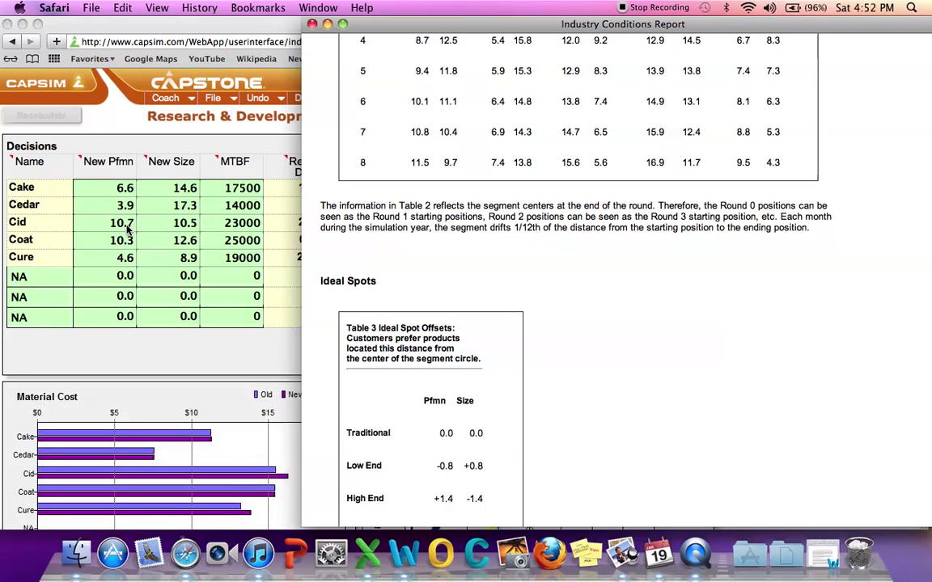
# - Compare the Round 1 Low End segment center with the Low End offsets in the Ideal Spots table
pyautogui.scroll(5, 441, 232)
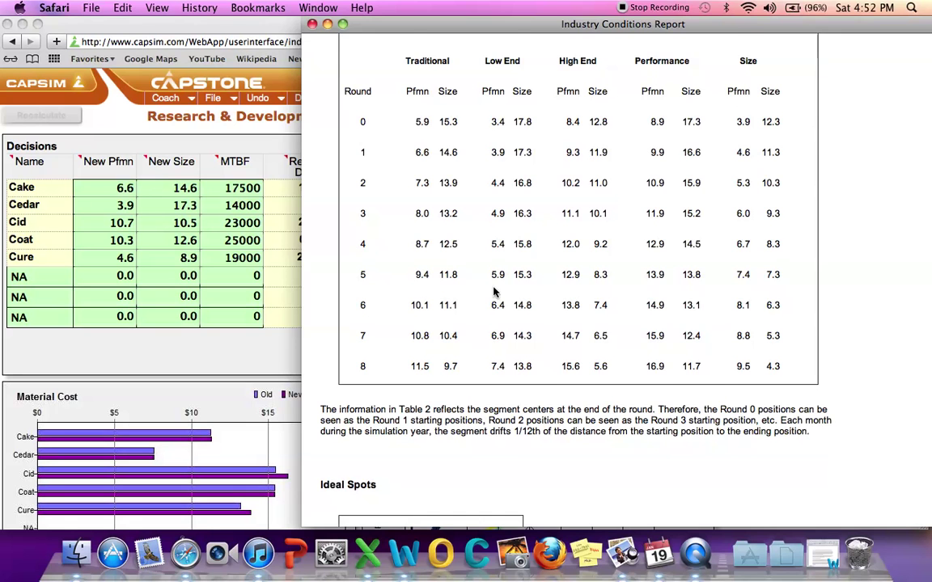
pyautogui.scroll(-10, 495, 292)
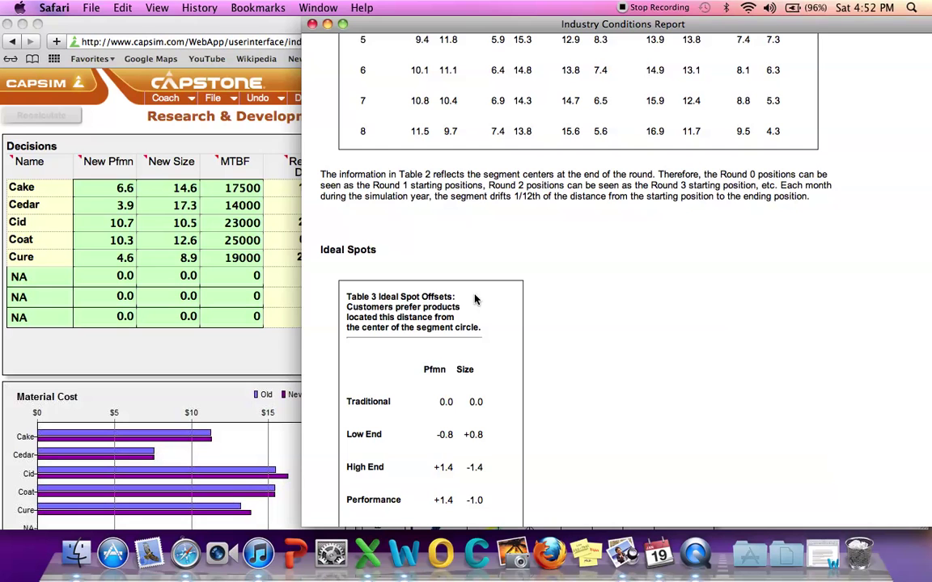
pyautogui.scroll(10, 475, 300)
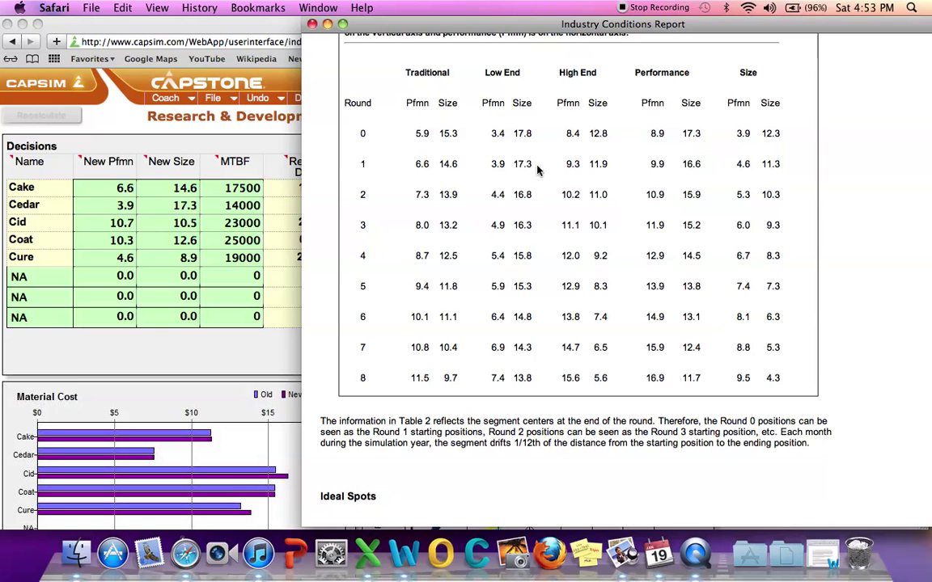
pyautogui.scroll(-13, 461, 315)
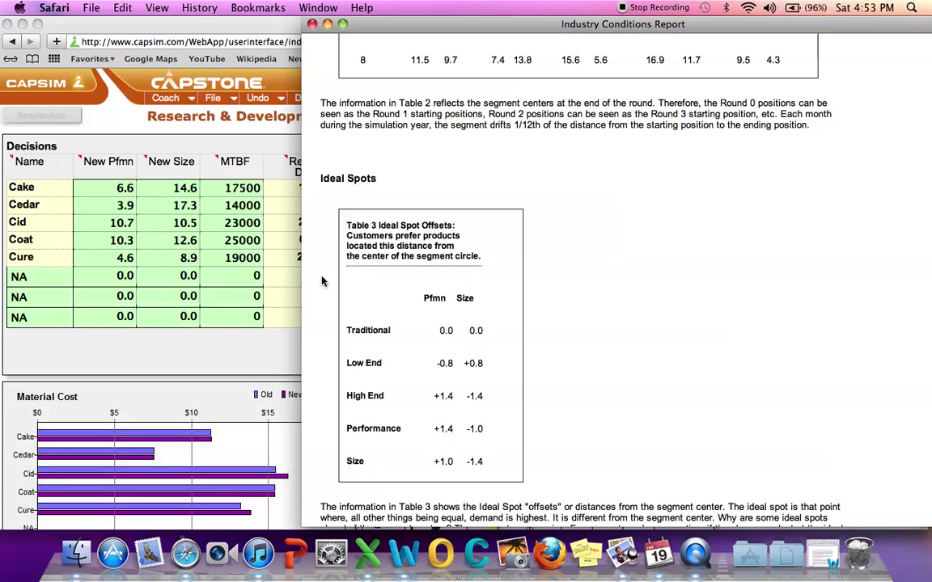
# - Return to the Research & Development worksheet and examine its perceptual map and Age at Revision column
pyautogui.click(230, 254)
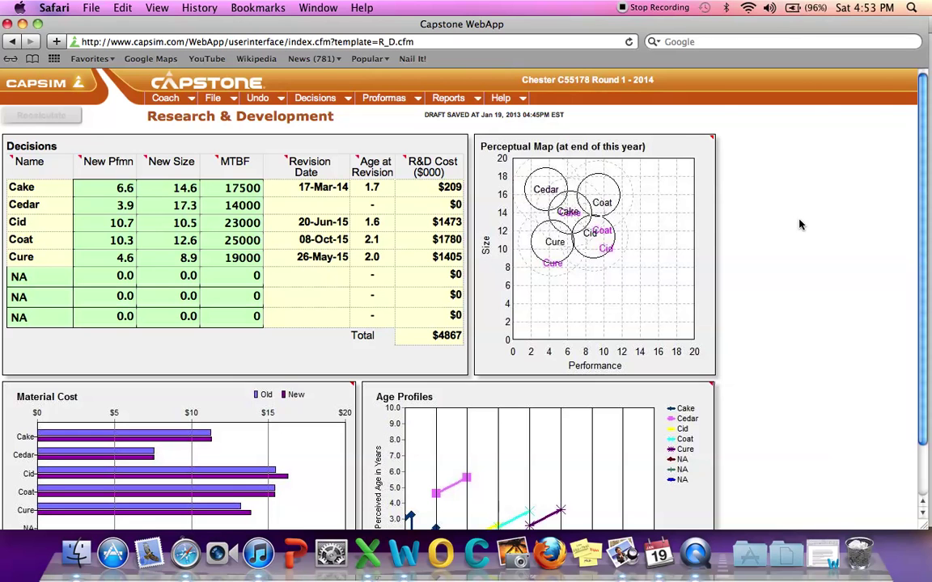
pyautogui.moveTo(602, 212)
pyautogui.moveTo(571, 258)
pyautogui.scroll(-1, 380, 189)
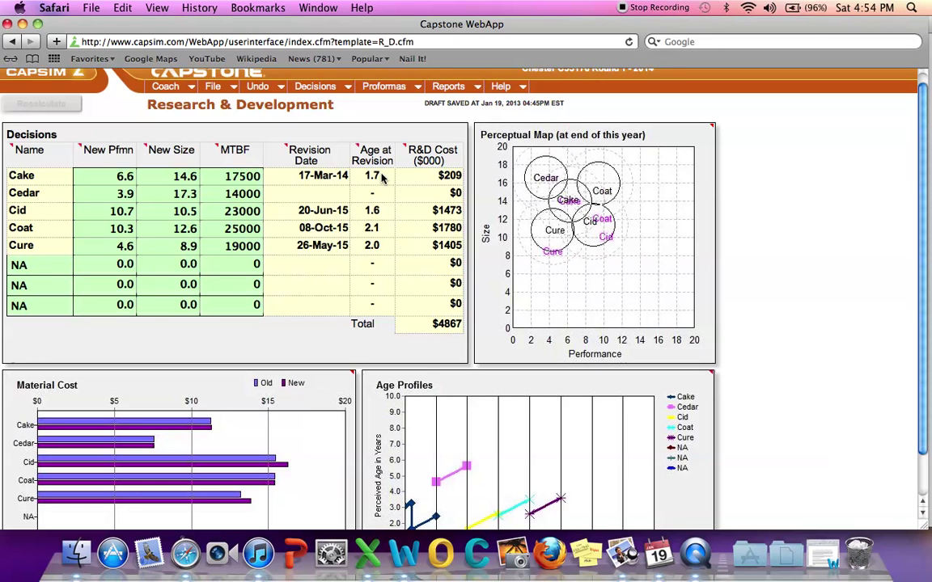
pyautogui.scroll(1, 380, 176)
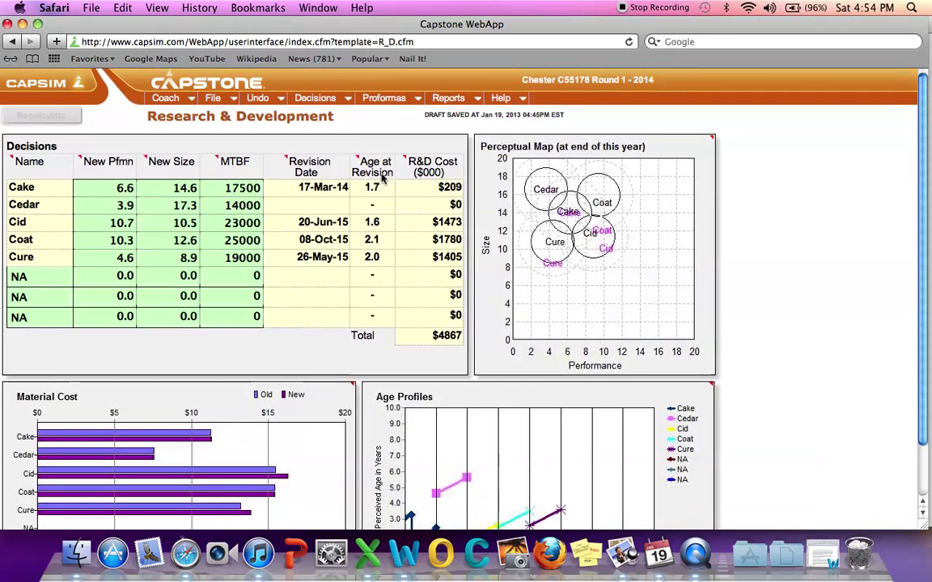
# - Check the Age expectation and importance in the Traditional Segment report's buying criteria, then return to the Research & Development worksheet
pyautogui.click(396, 98)
pyautogui.moveTo(445, 101)
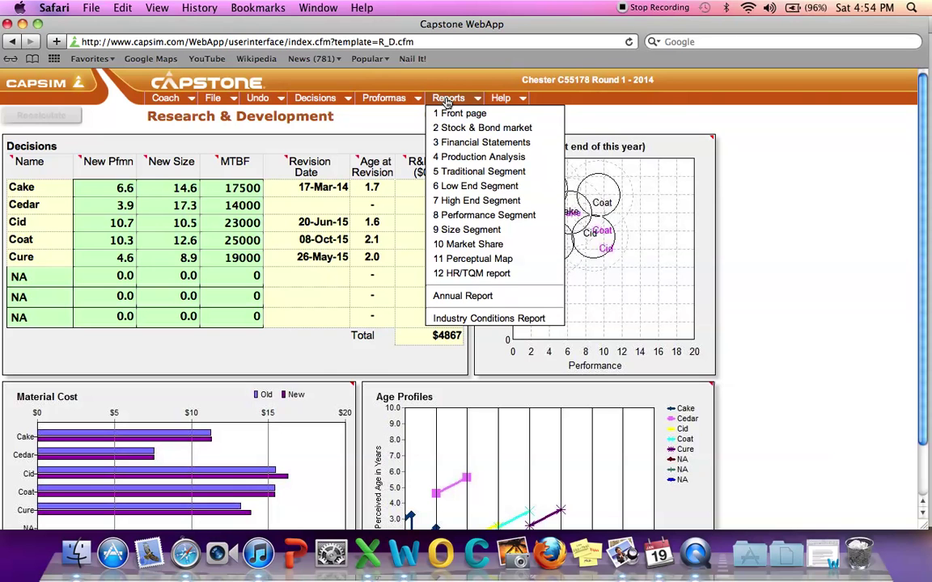
pyautogui.click(467, 174)
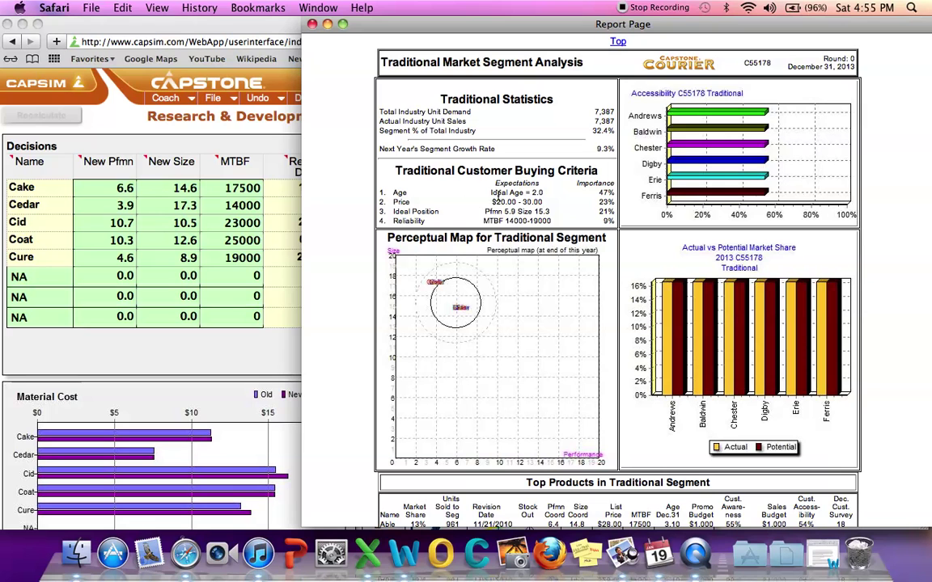
pyautogui.moveTo(523, 193); pyautogui.dragTo(542, 193)
pyautogui.moveTo(598, 193); pyautogui.dragTo(612, 192)
pyautogui.click(238, 31)
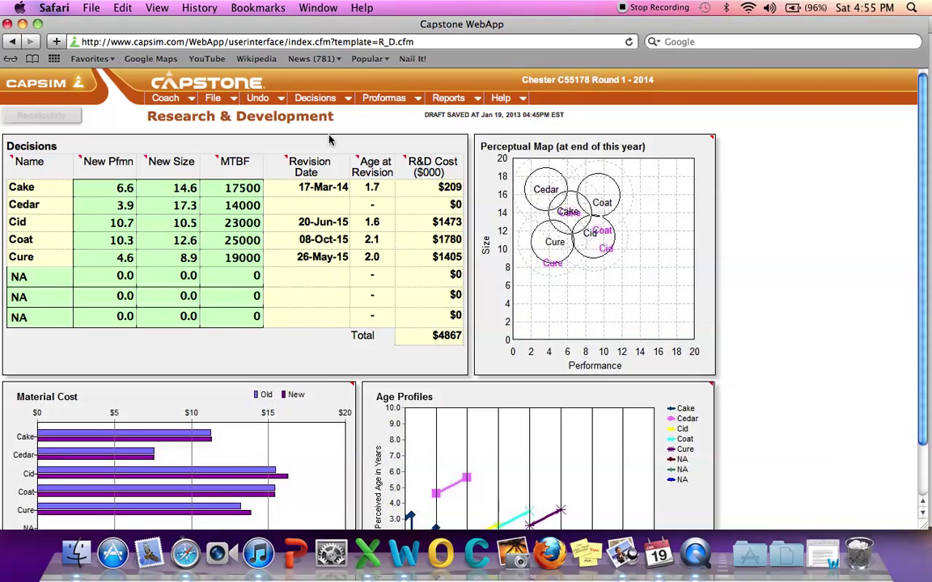
# - Check the Ideal Position expectation in the Traditional Segment report, then review the Age at Revision column and Age Profiles chart on the Research & Development worksheet
pyautogui.moveTo(455, 104)
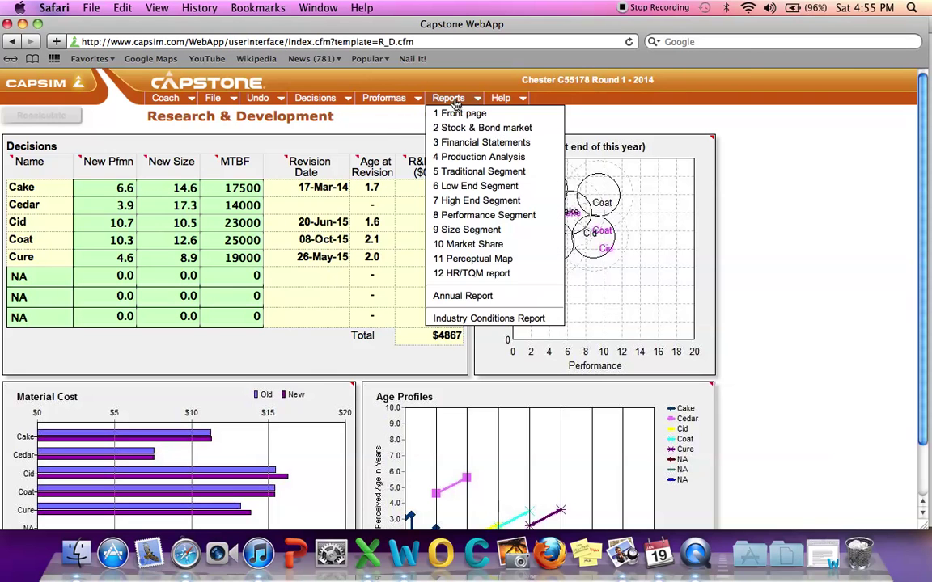
pyautogui.click(468, 171)
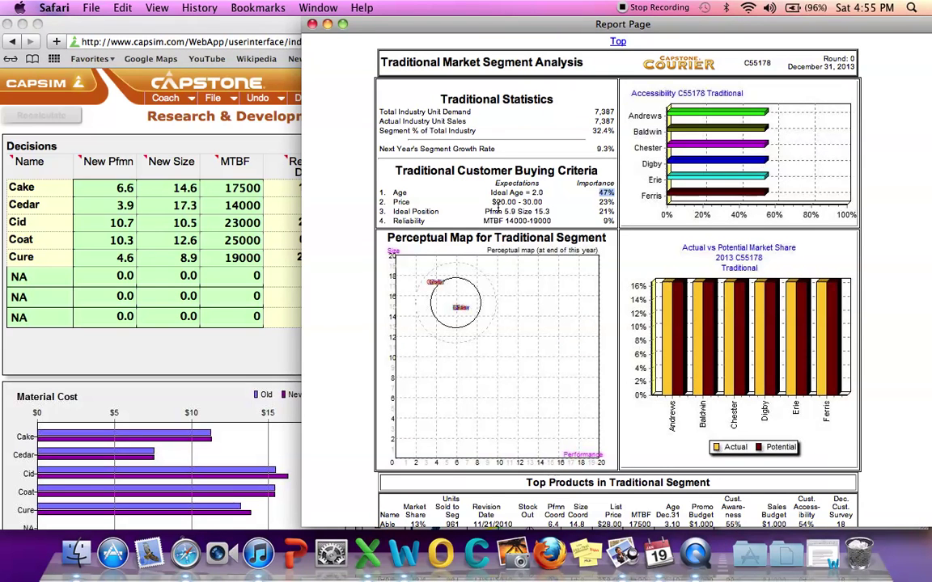
pyautogui.moveTo(499, 211); pyautogui.dragTo(552, 213)
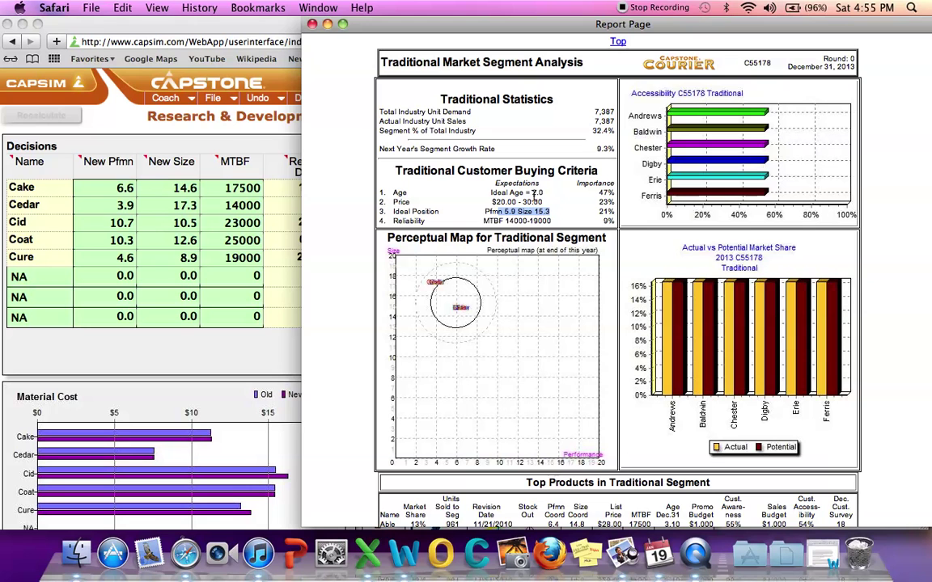
pyautogui.click(245, 30)
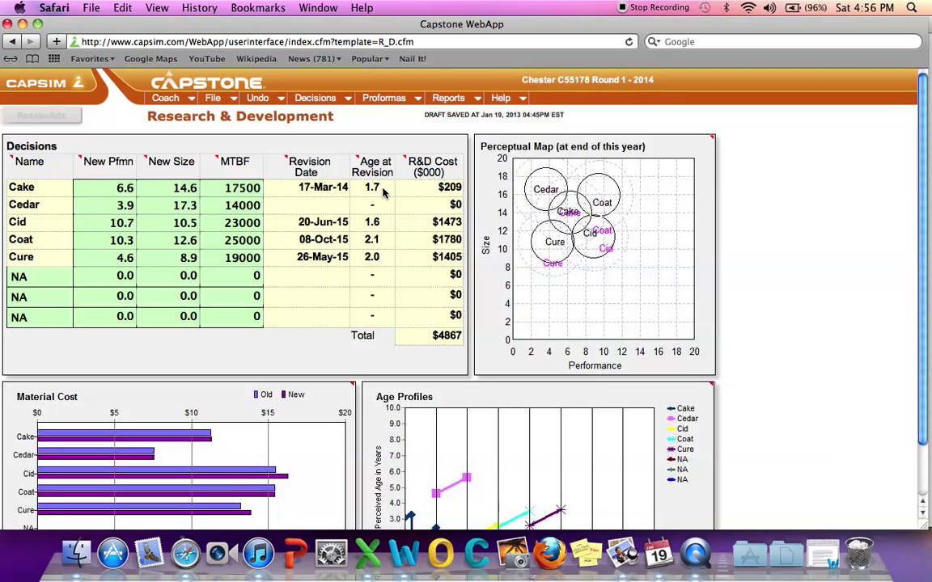
pyautogui.scroll(-3, 420, 323)
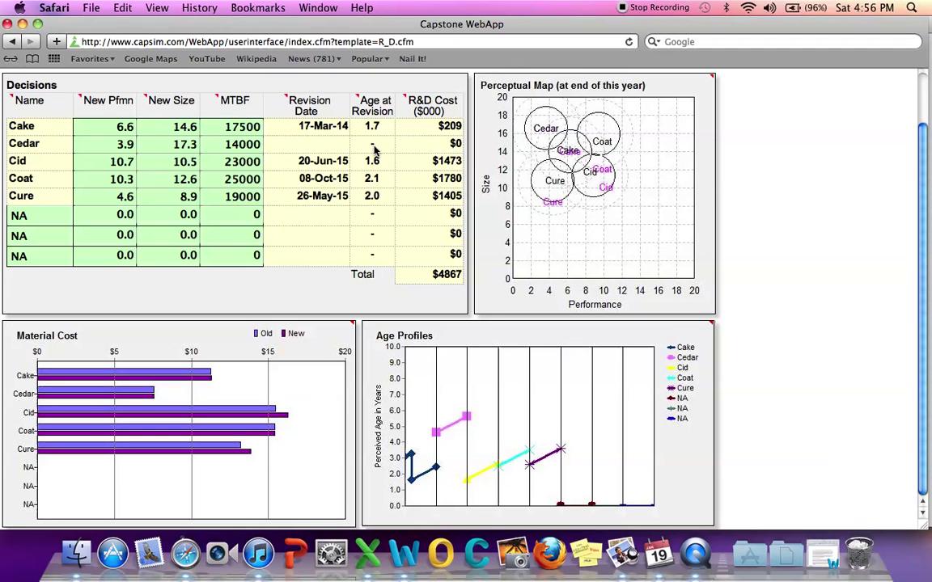
pyautogui.scroll(3, 375, 151)
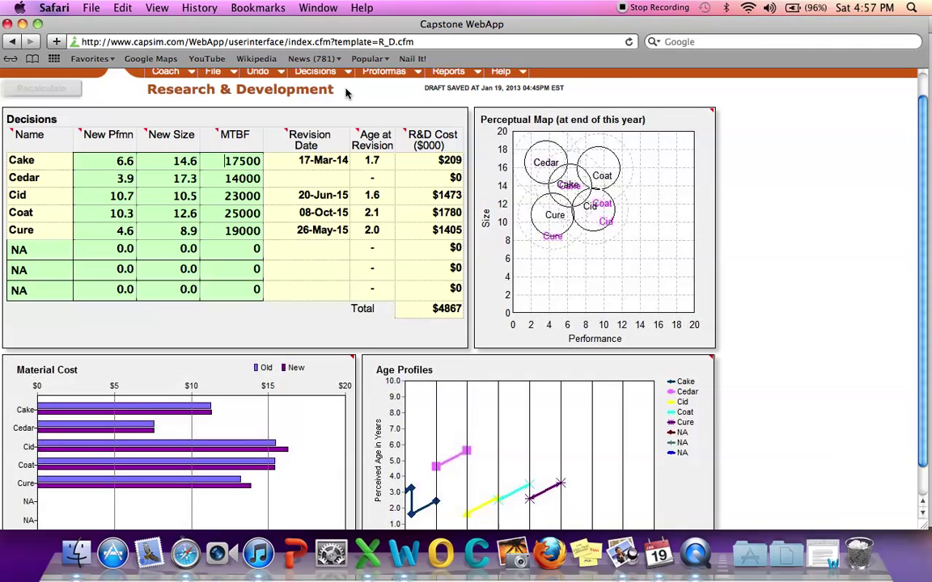
# - Compare Cake's MTBF with the Reliability expectation in the Traditional Segment report's buying criteria, then close the report
pyautogui.click(217, 162)
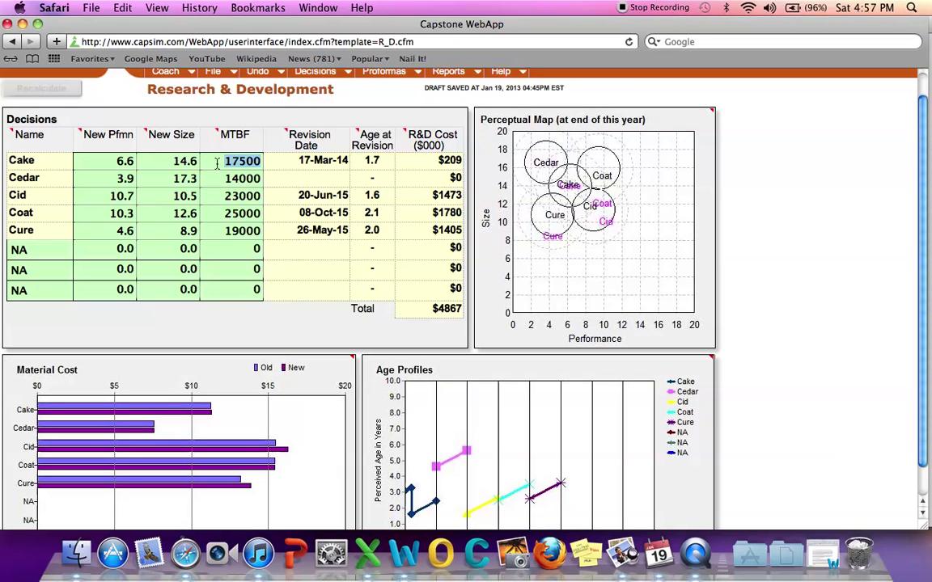
pyautogui.click(385, 71)
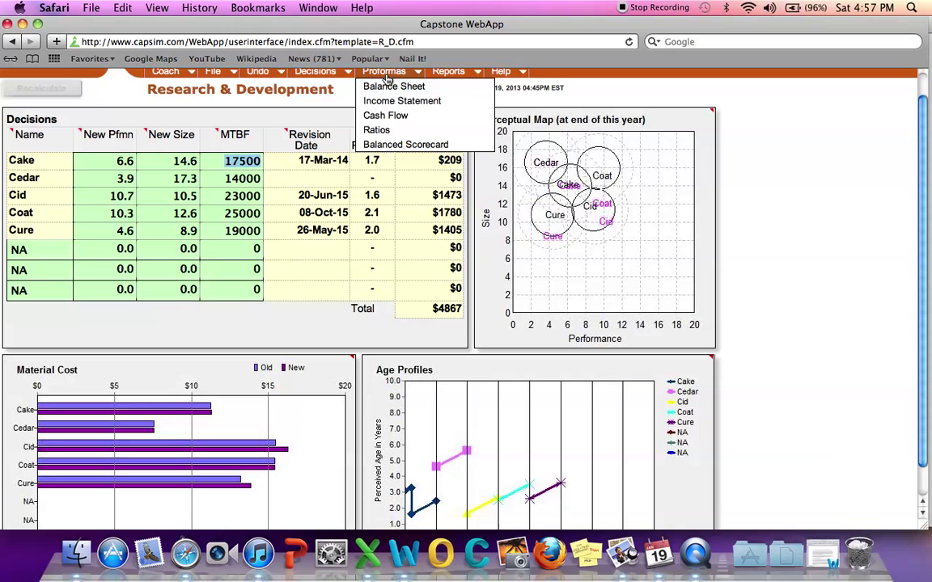
pyautogui.click(448, 72)
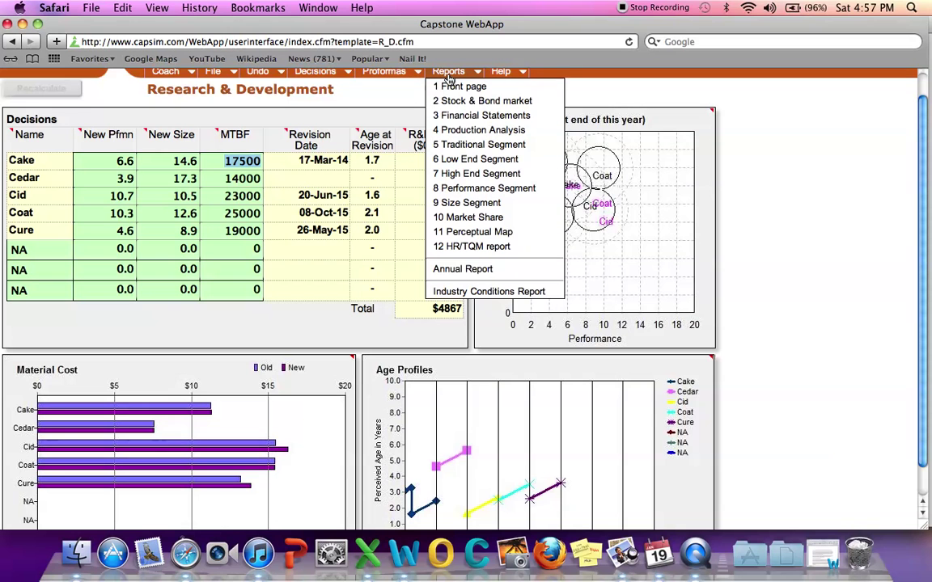
pyautogui.click(458, 146)
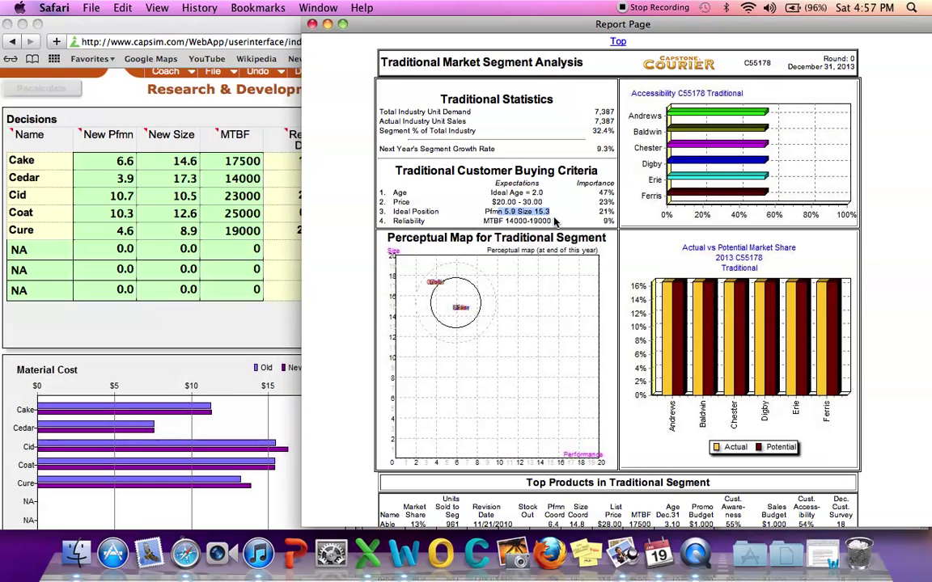
pyautogui.moveTo(553, 227); pyautogui.dragTo(497, 226)
pyautogui.click(491, 228)
pyautogui.tripleClick(486, 226)
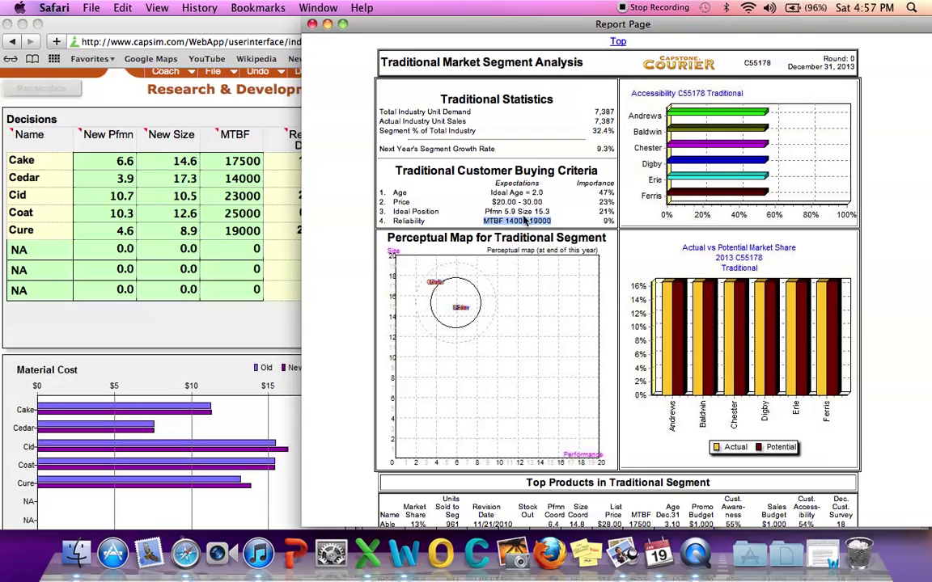
pyautogui.click(311, 23)
# - Check the Reliability expectation and importance in the Performance Segment report, then return to the MTBF column of the Research & Development worksheet
pyautogui.moveTo(448, 71)
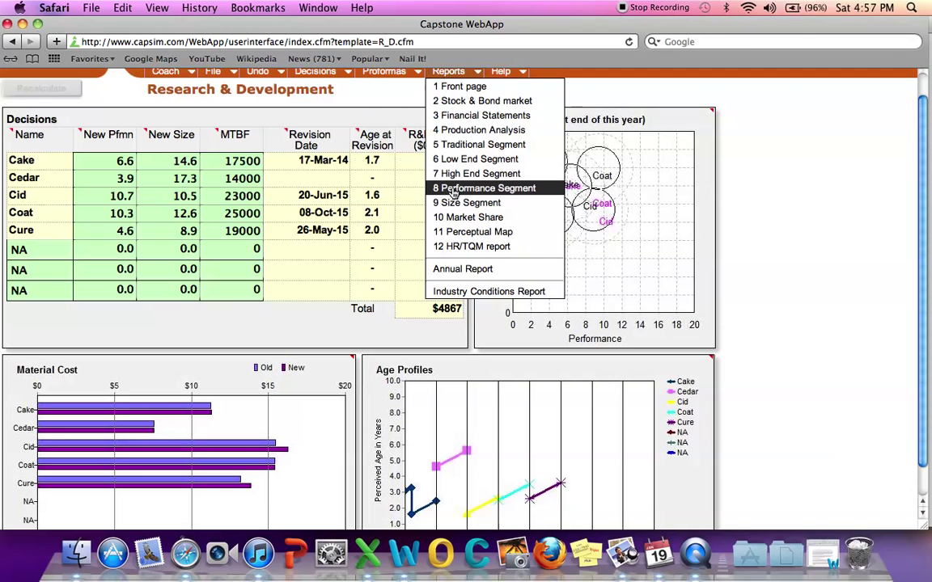
pyautogui.click(454, 190)
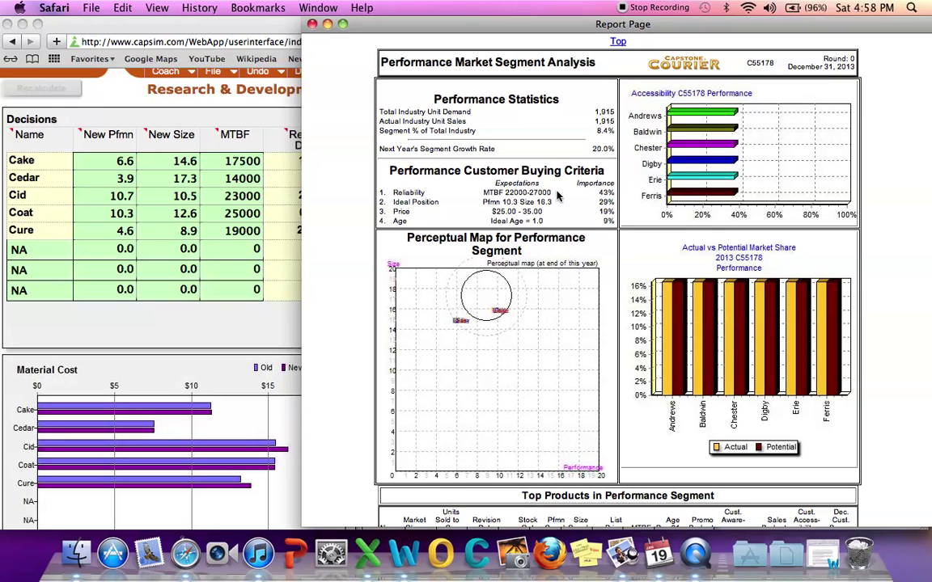
pyautogui.click(239, 113)
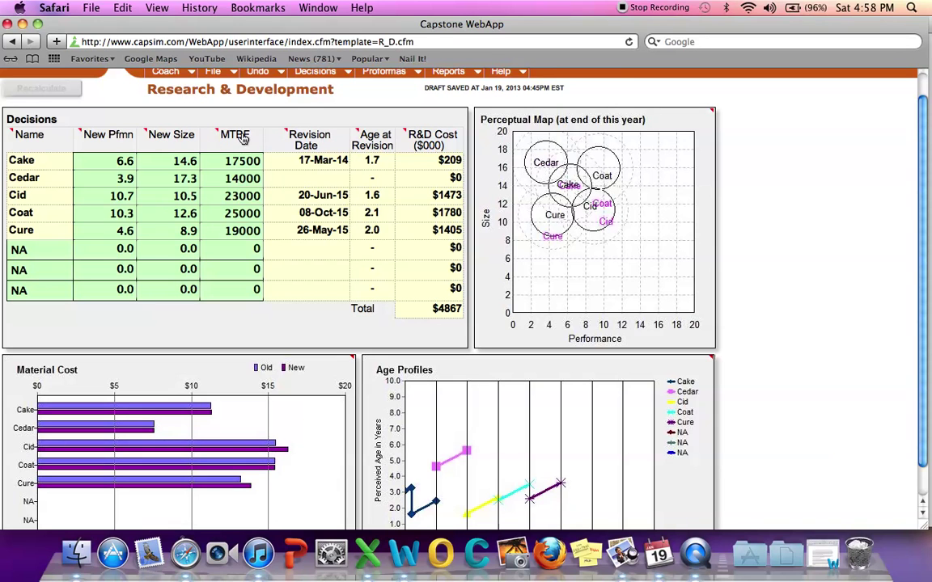
pyautogui.scroll(2, 251, 158)
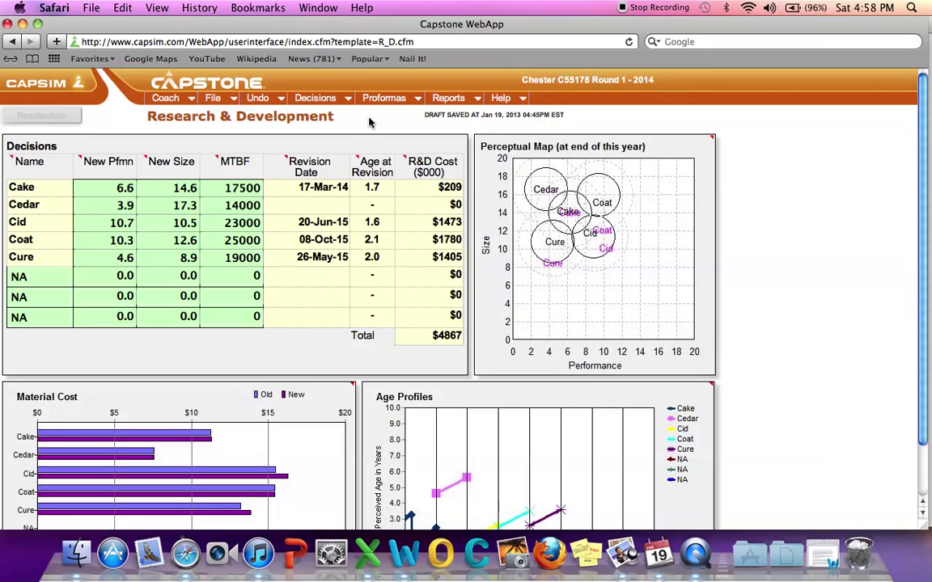
# - Check Cake's net margin on the Proforma Income Statement
pyautogui.moveTo(389, 106)
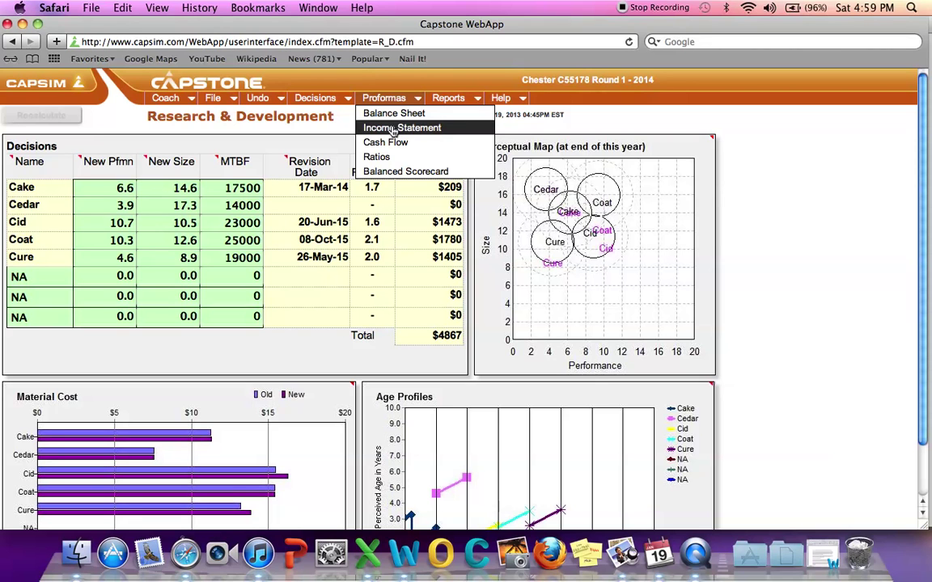
pyautogui.click(393, 129)
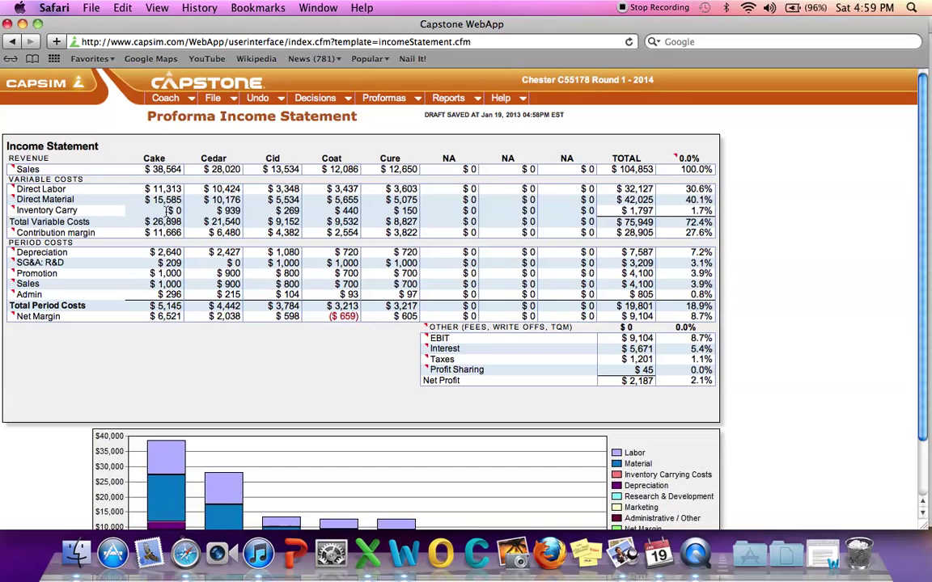
pyautogui.moveTo(148, 316); pyautogui.dragTo(183, 316)
pyautogui.doubleClick(181, 317)
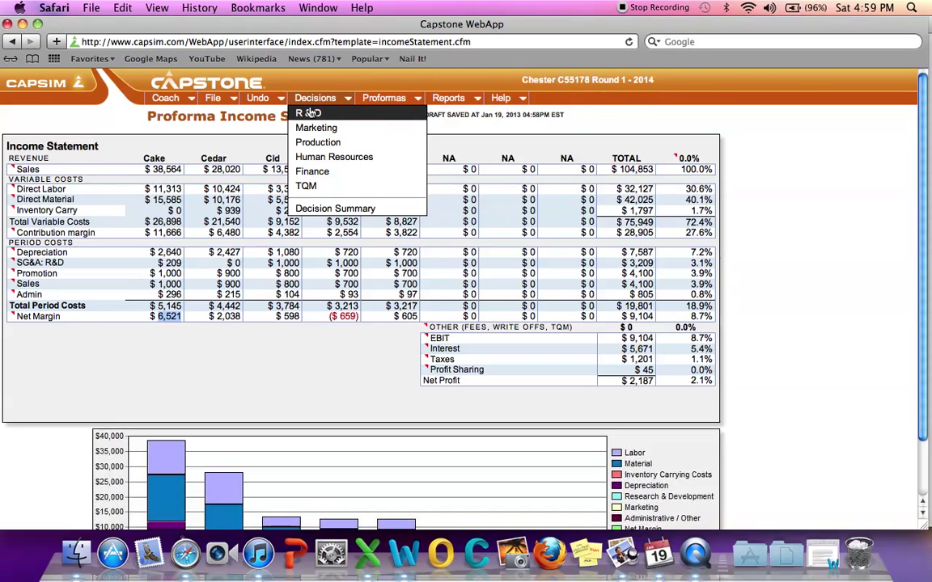
# - Set Cake's MTBF to 14500 on the Research & Development worksheet and review the effect on the Proforma Income Statement
pyautogui.click(312, 113)
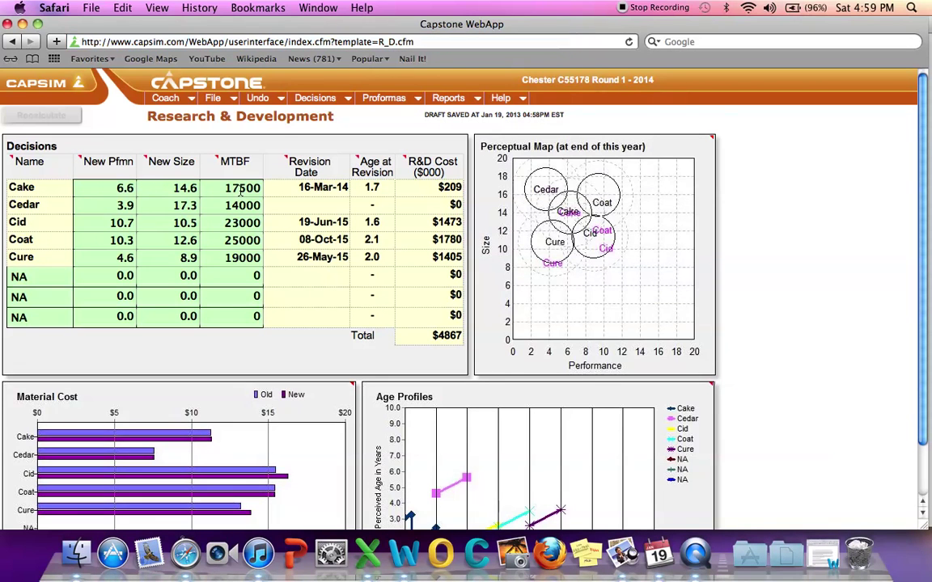
pyautogui.press('BackSpace')
pyautogui.write('4')
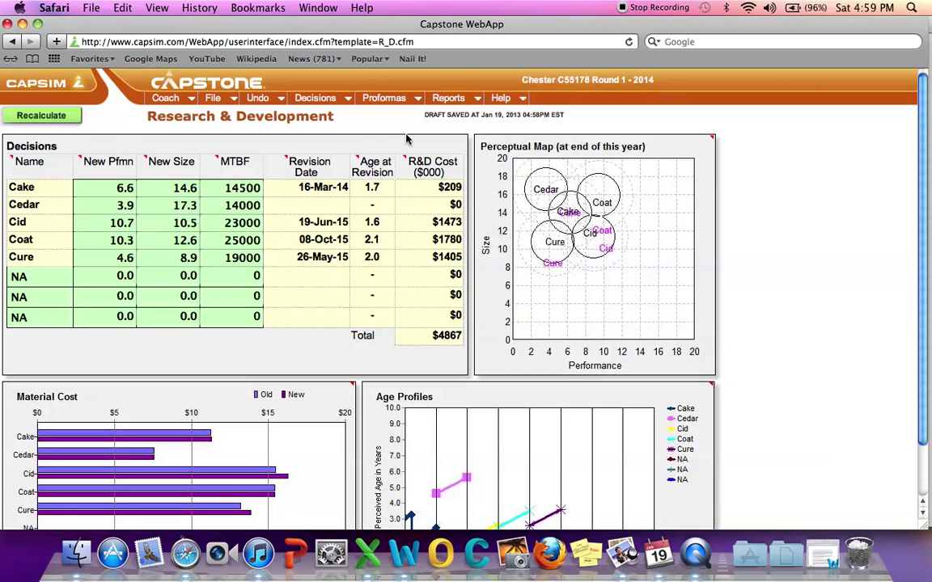
pyautogui.click(398, 104)
pyautogui.click(386, 132)
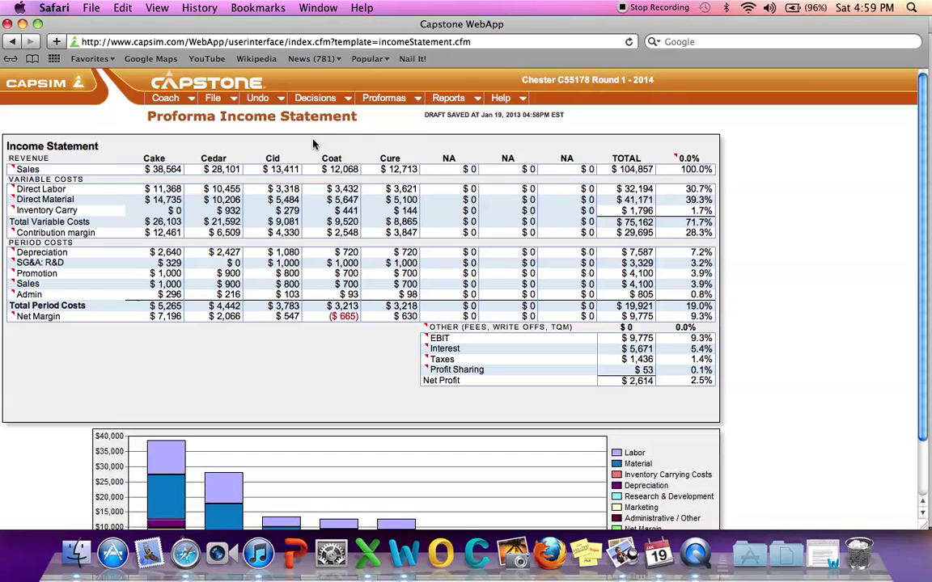
# - Set Cake's MTBF back to 17500 on the Research & Development worksheet and recalculate
pyautogui.click(315, 98)
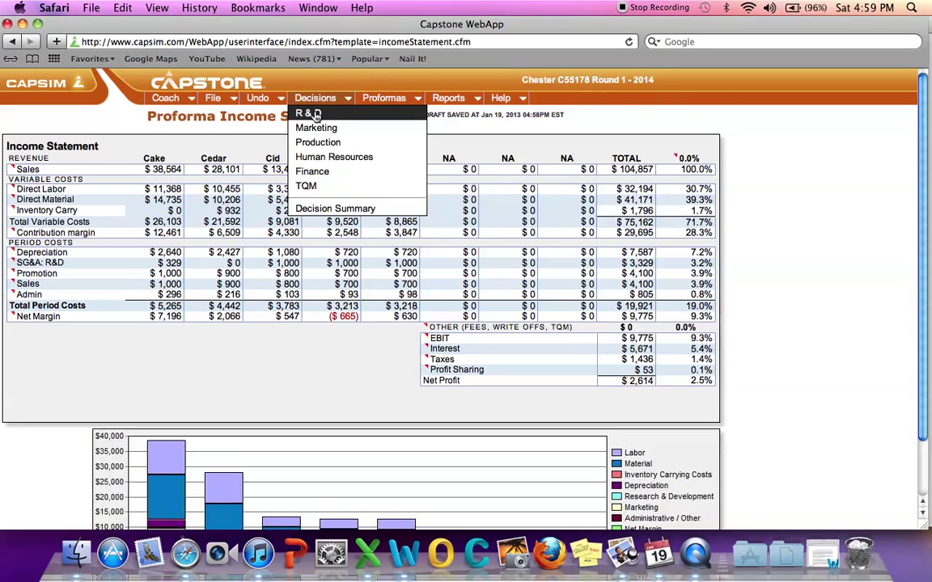
pyautogui.click(315, 115)
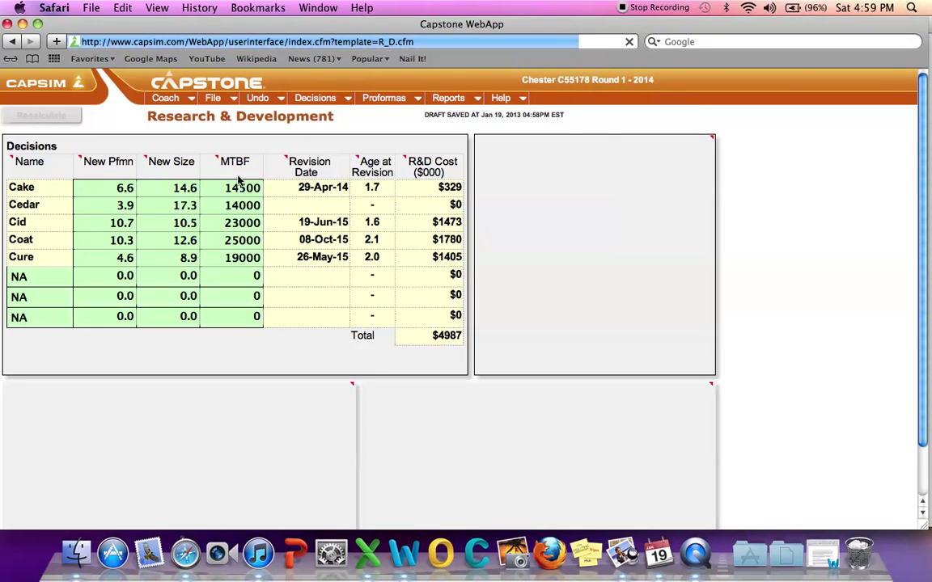
pyautogui.click(236, 187)
pyautogui.press('BackSpace')
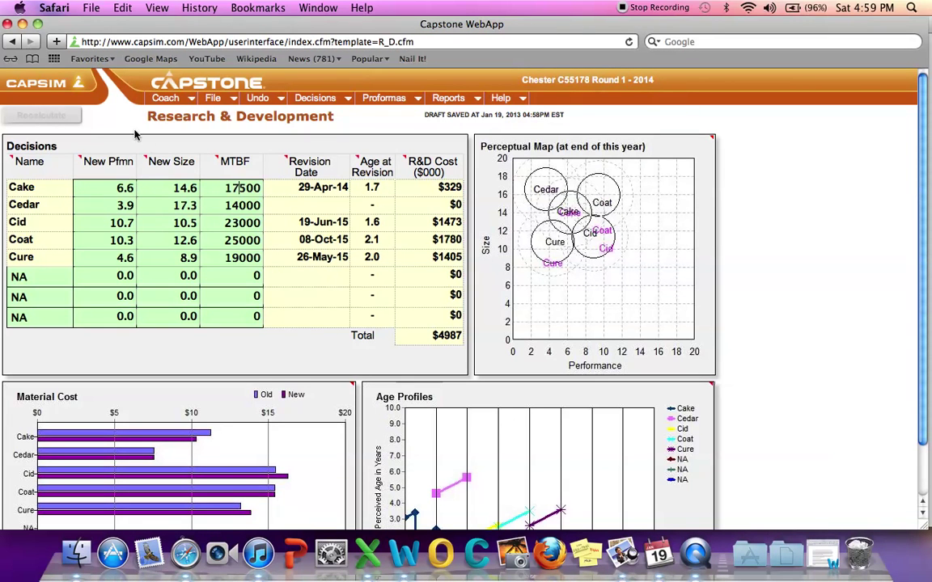
pyautogui.click(44, 115)
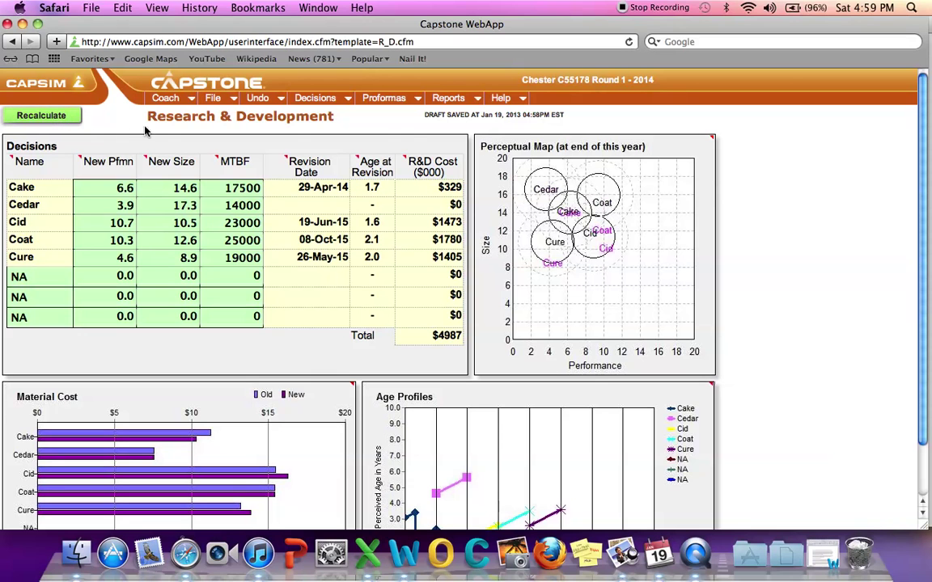